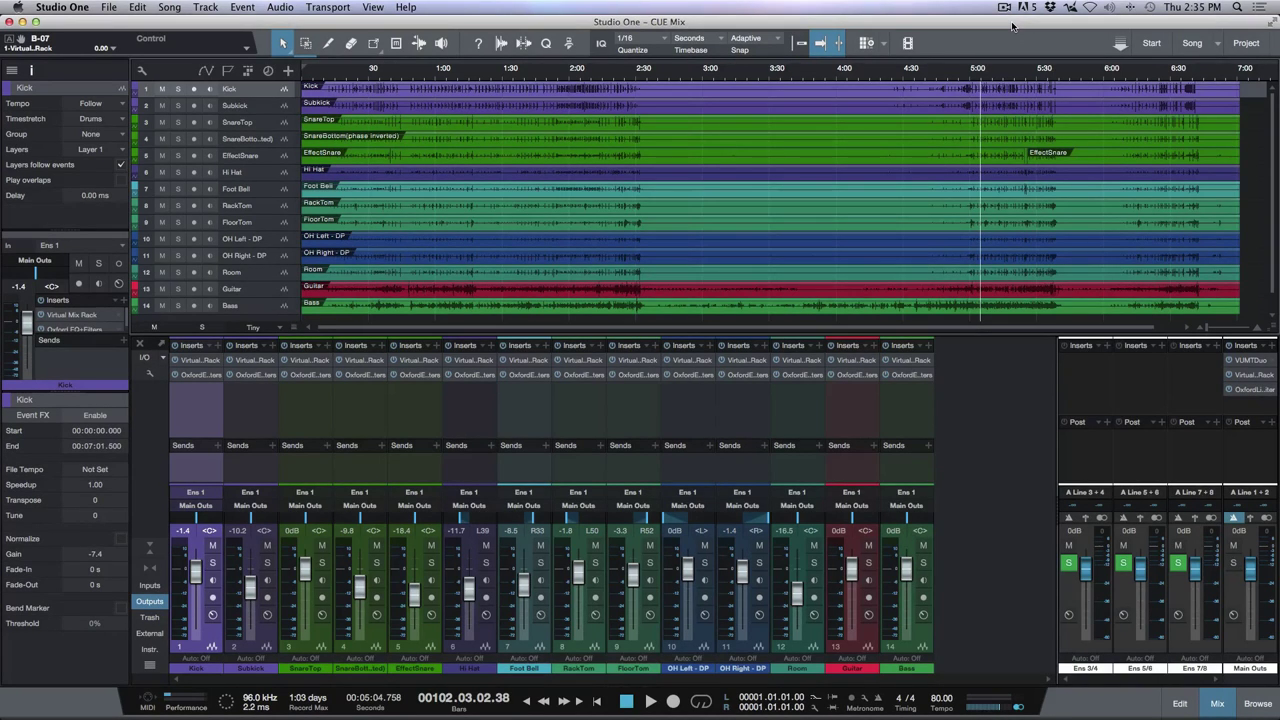
Step: Show Song Setup's Audio I/O output matrix listing Main Outs and Ens 3/4, 5/6, 7/8
key("super+comma")
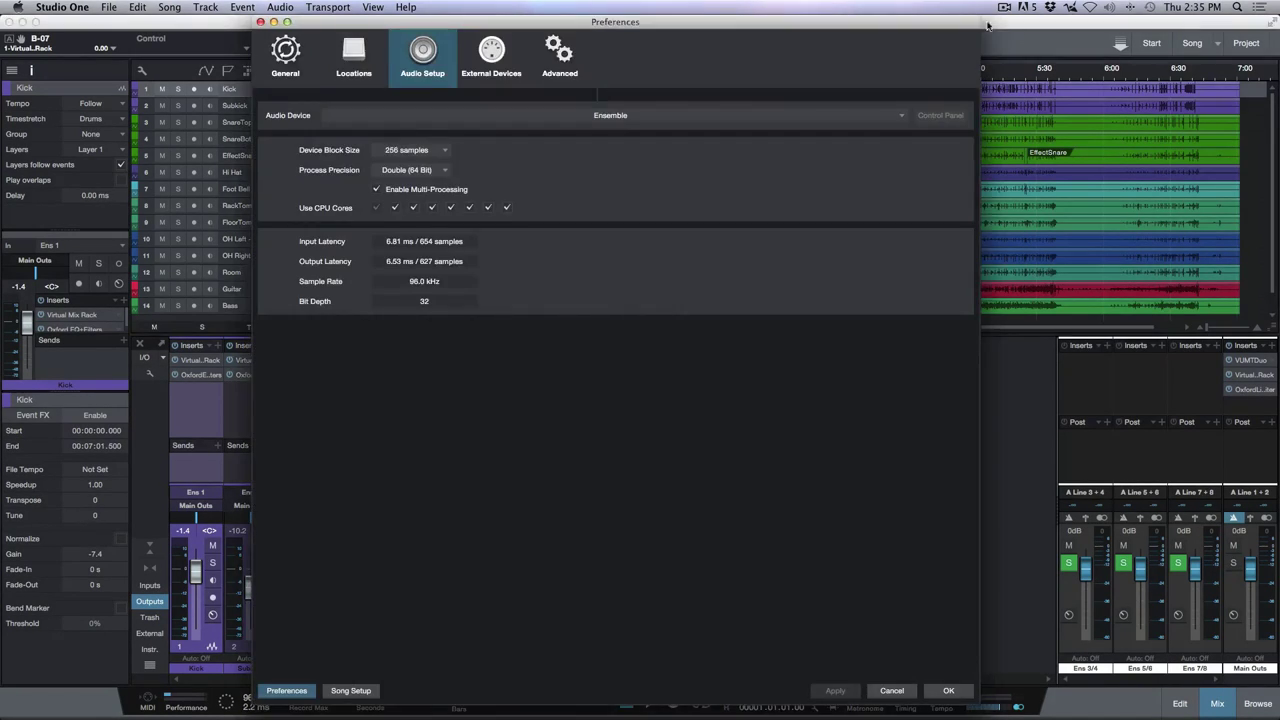
left_click(355, 691)
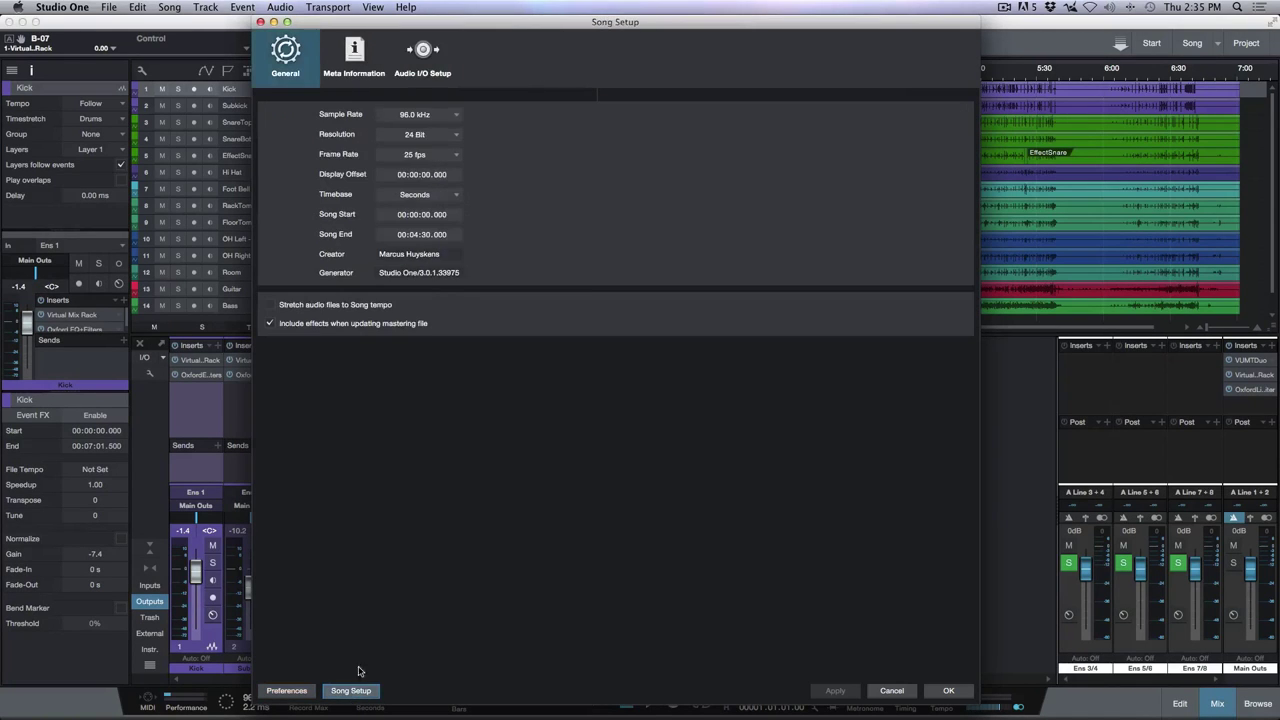
left_click(424, 60)
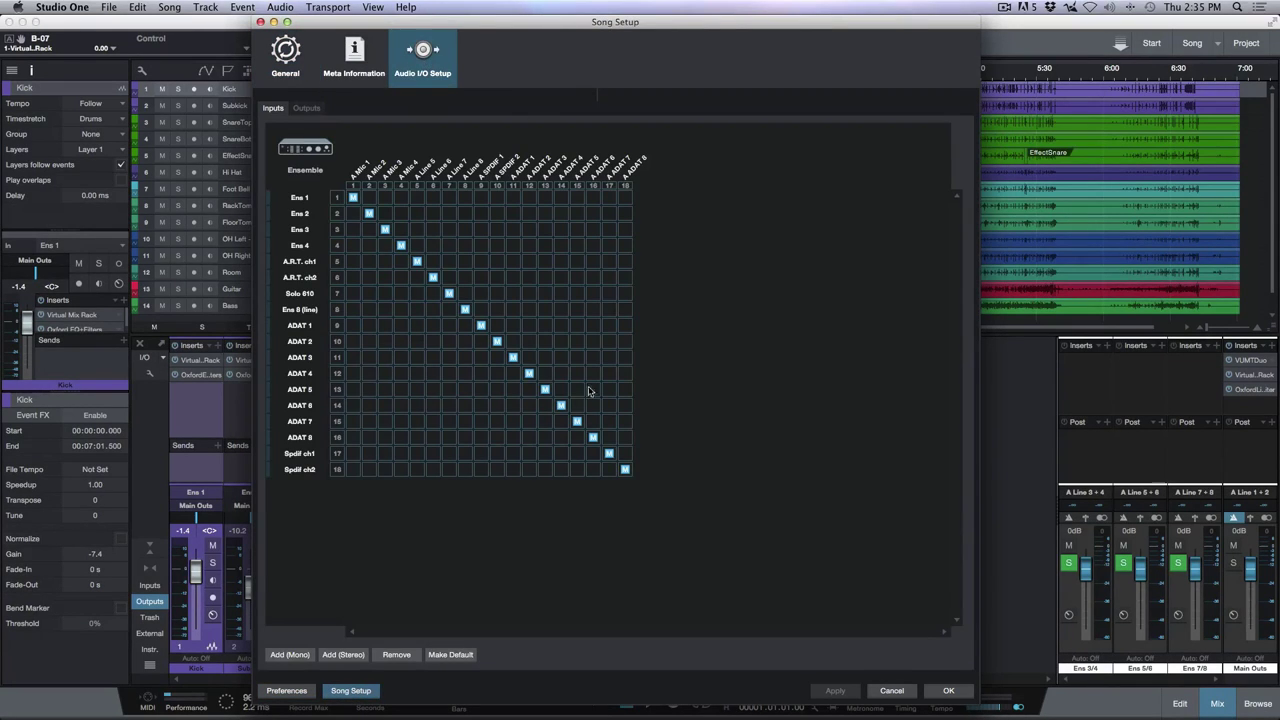
left_click(306, 108)
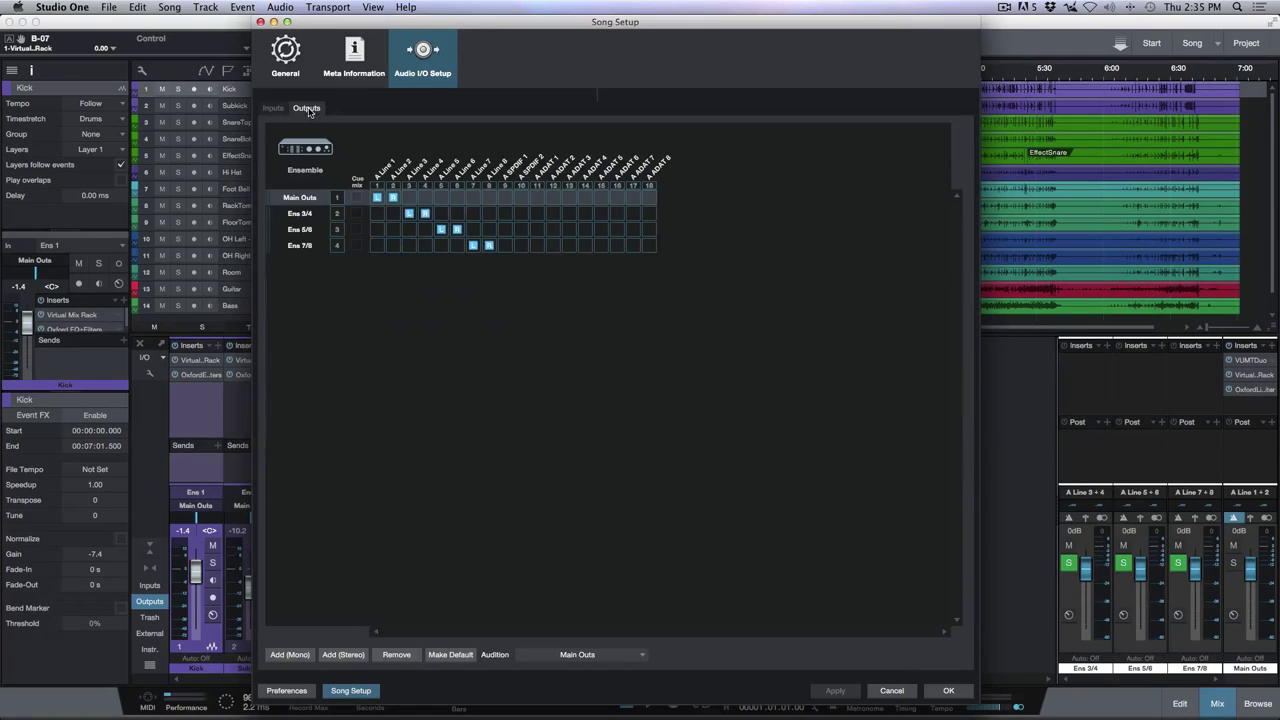
Step: Tick Cue mix for the Ens 3/4 and Ens 5/6 outputs
left_click(356, 215)
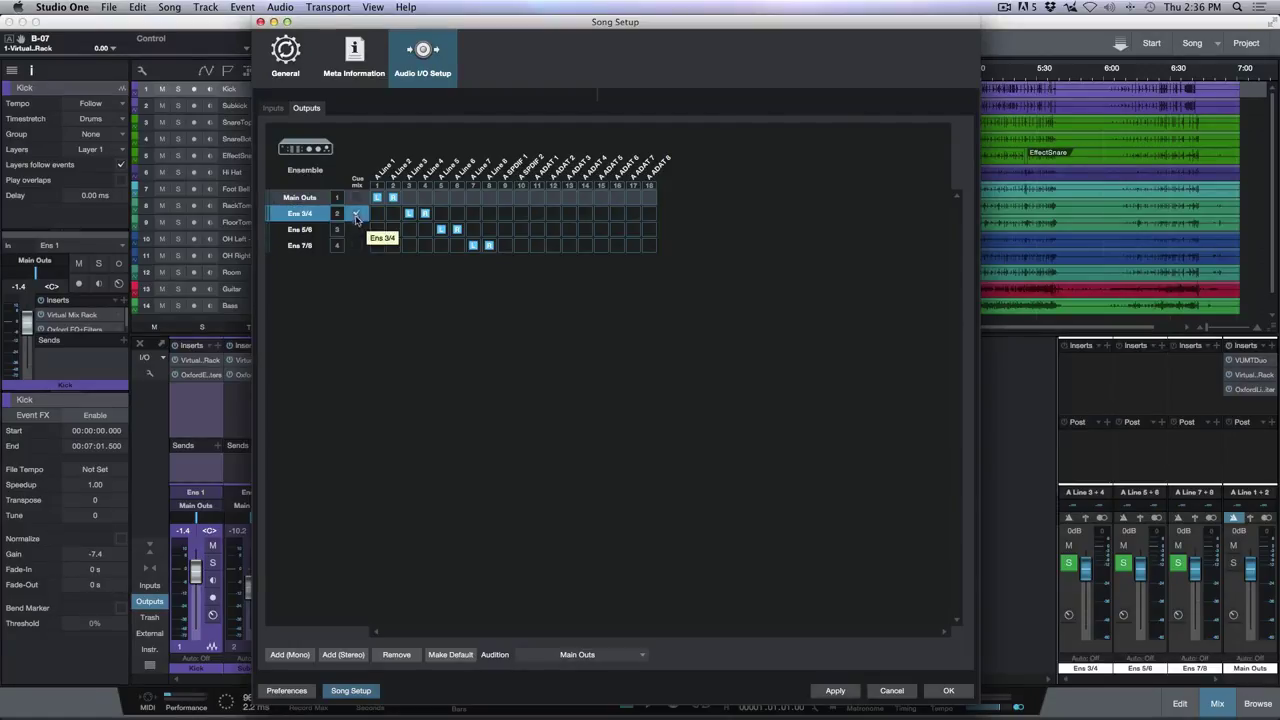
left_click(357, 230)
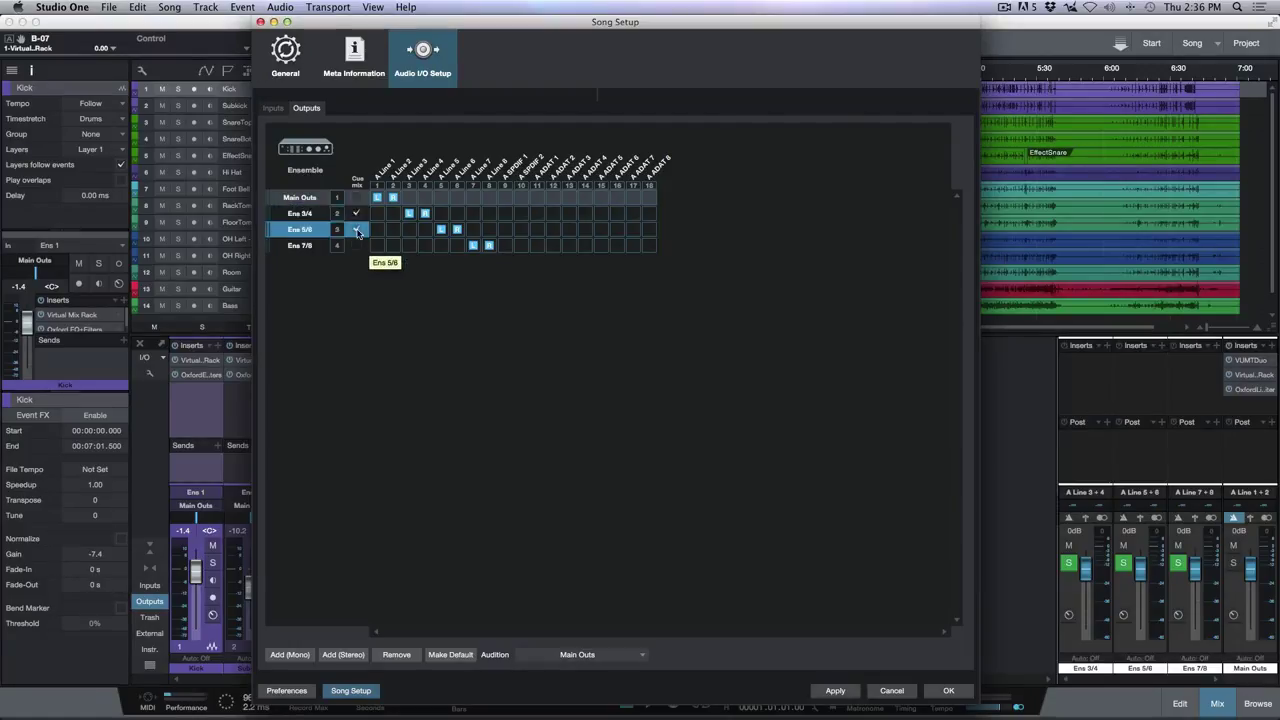
left_click(296, 216)
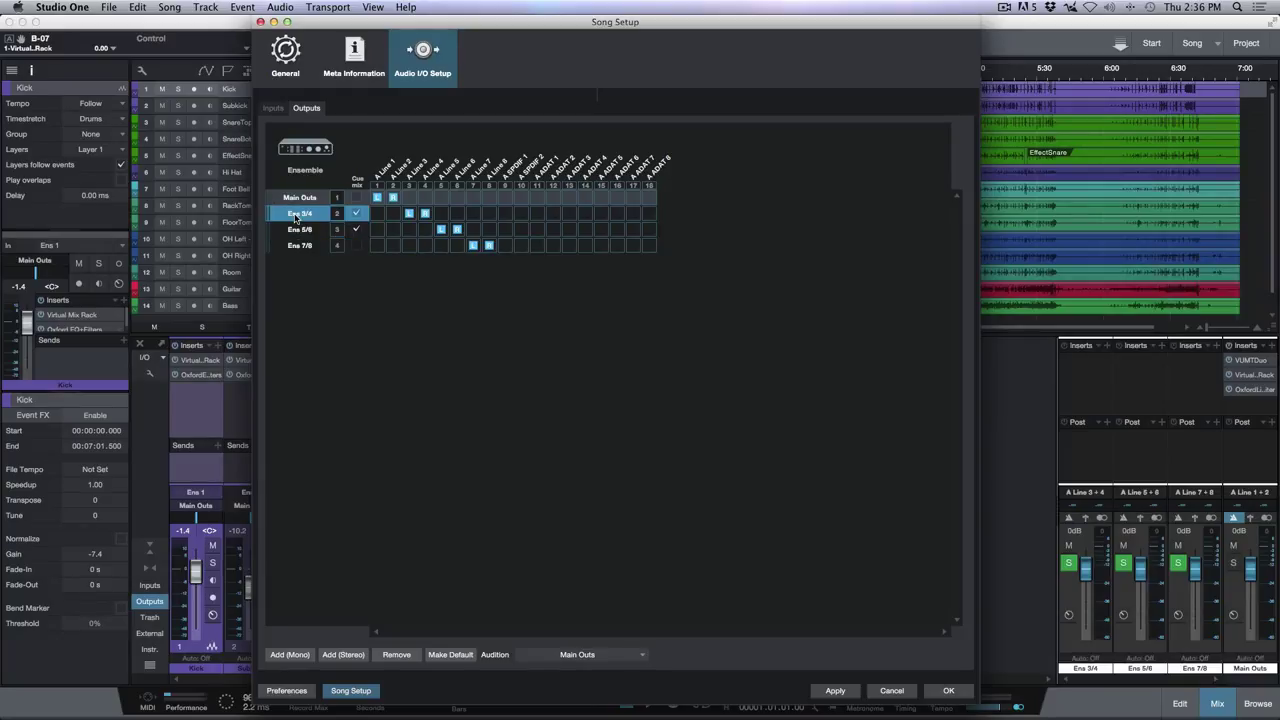
Step: Rename Ens 3/4 to 'drm cue' and Ens 5/6 to 'bass cue', then apply the change
double_click(296, 216)
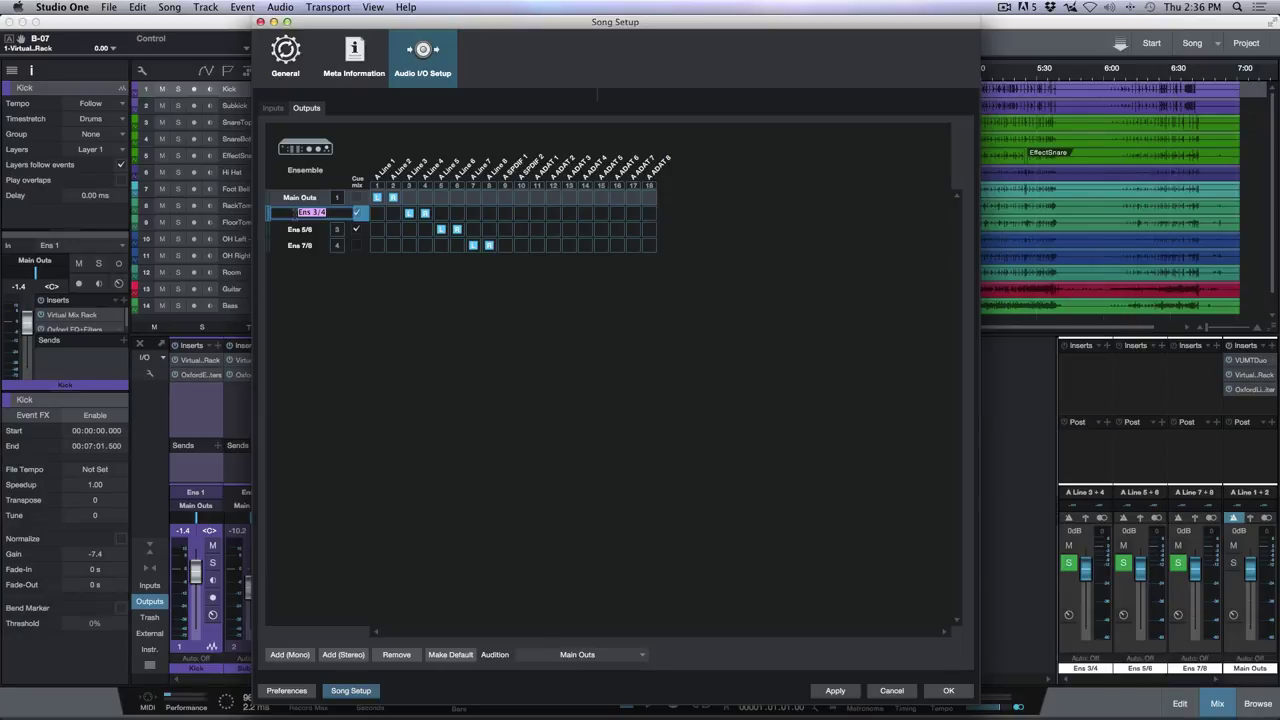
type("drm cu")
key("Tab")
type("bass cue")
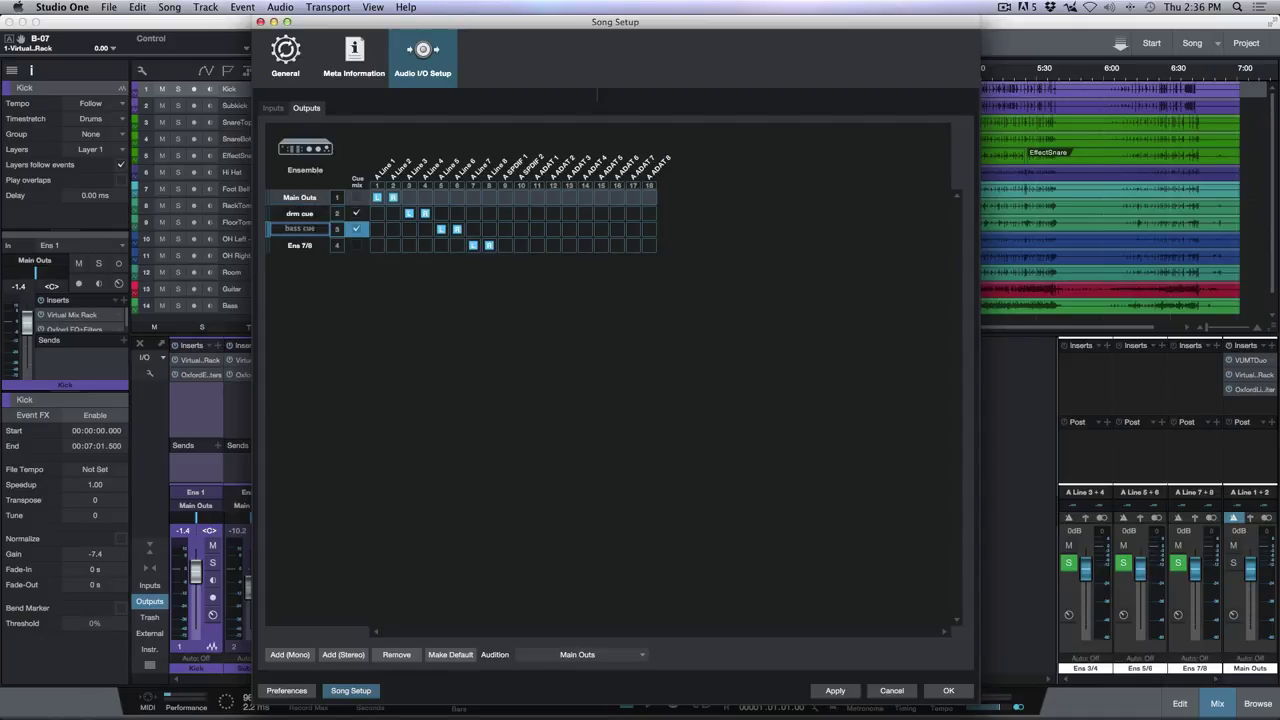
key("Return")
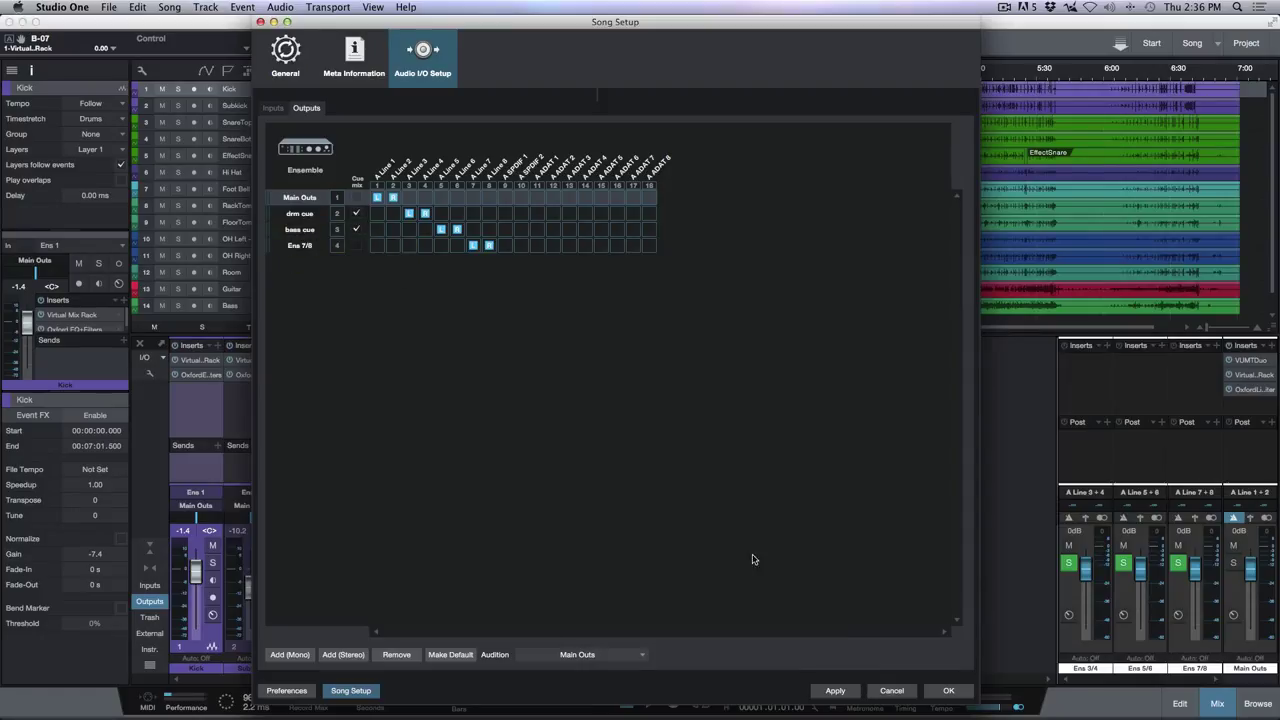
left_click(835, 692)
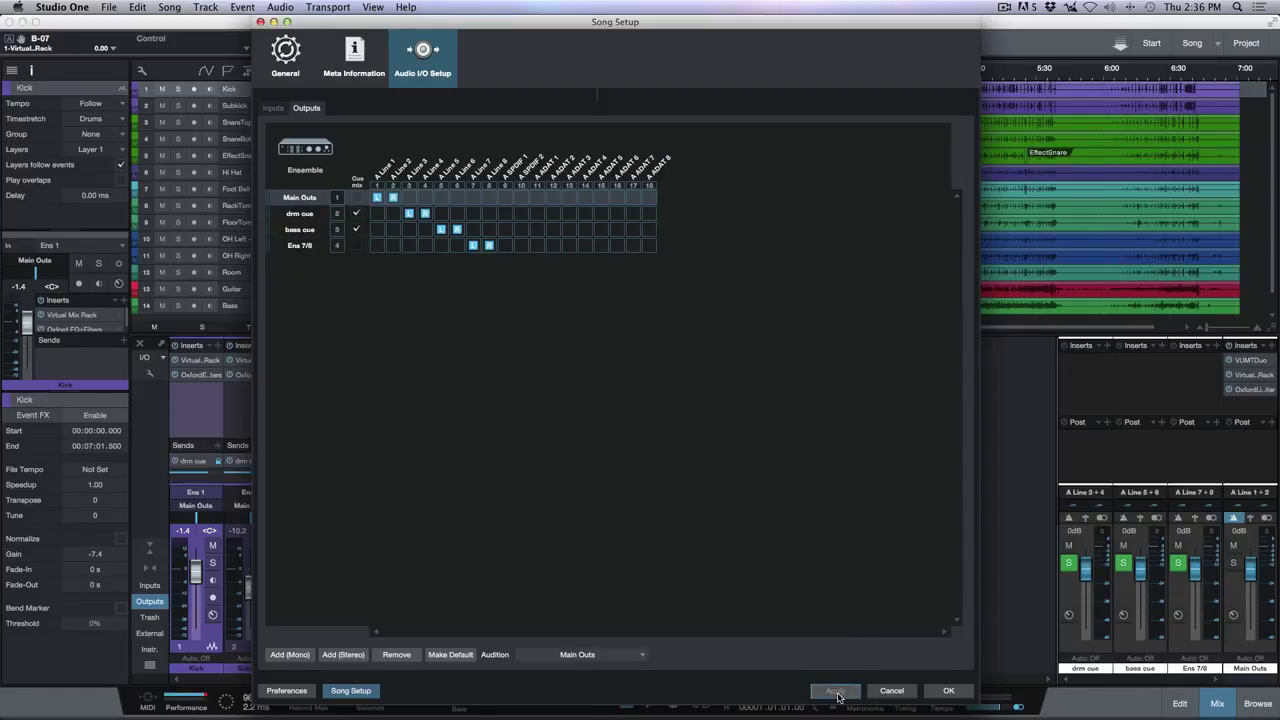
Step: Return to the mixer and enlarge it so both drm cue and bass cue sends show
left_click(949, 691)
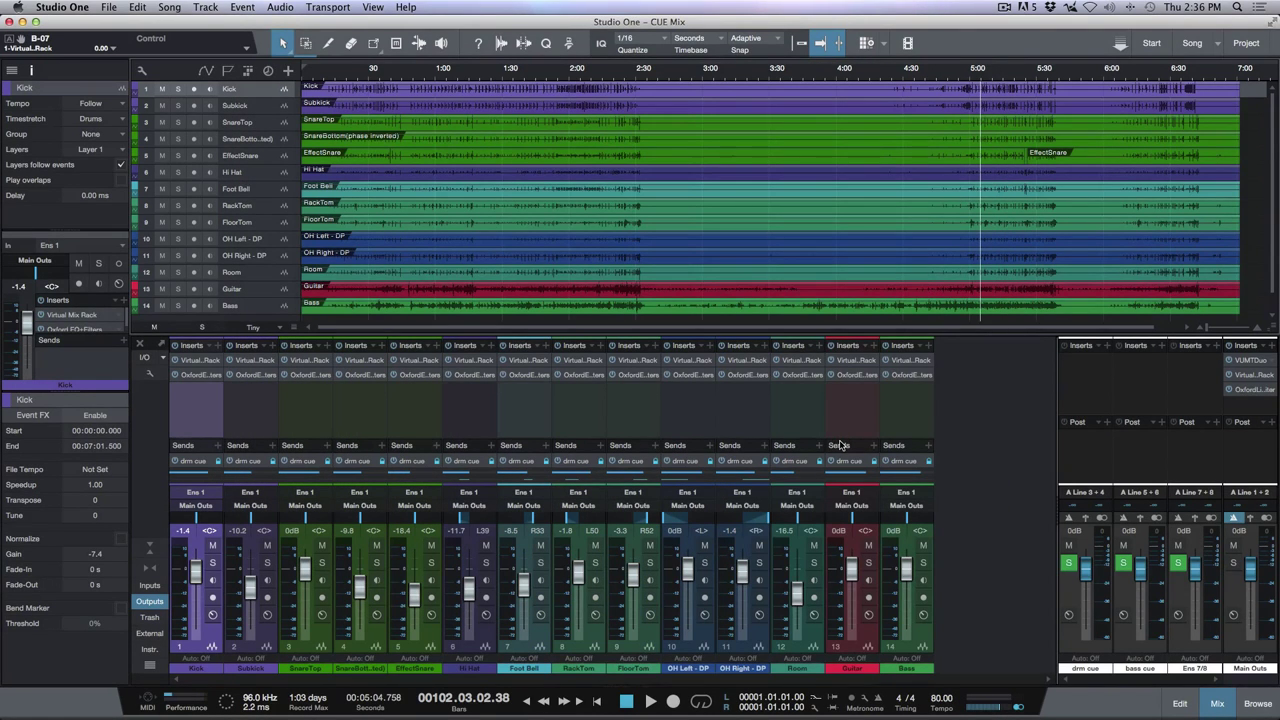
left_click_drag(841, 434, 842, 398)
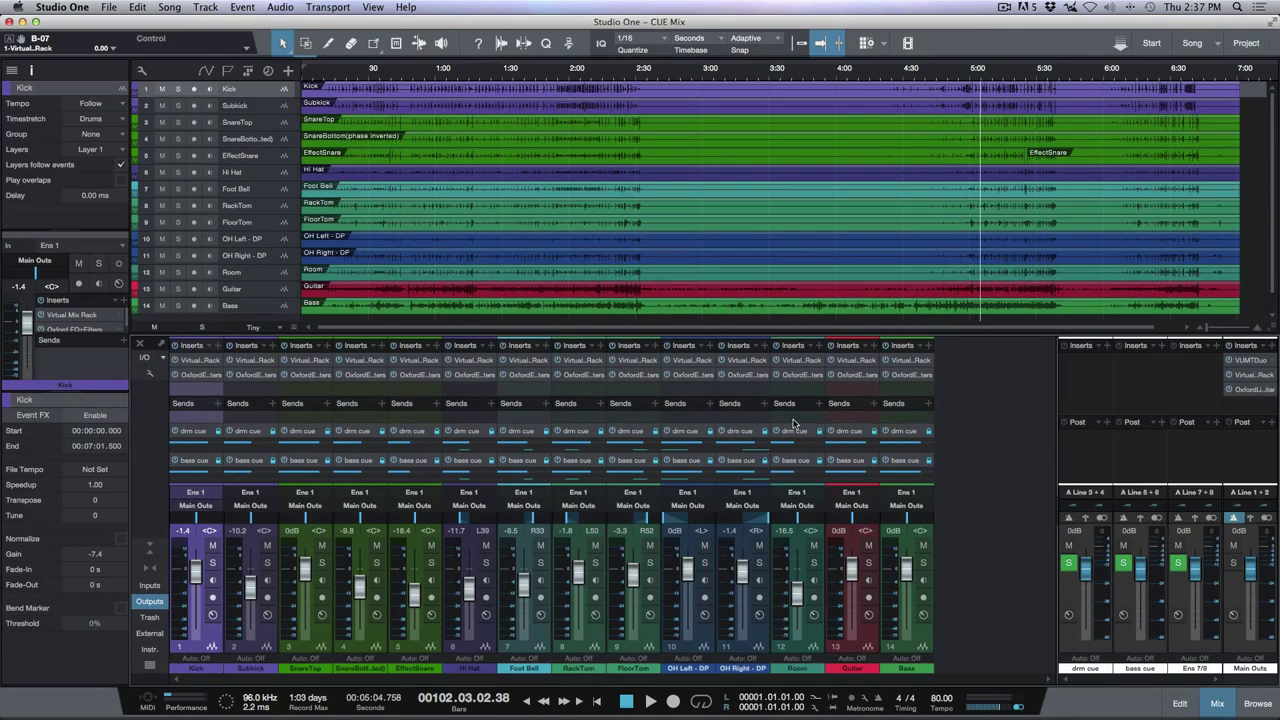
left_click_drag(791, 330, 786, 290)
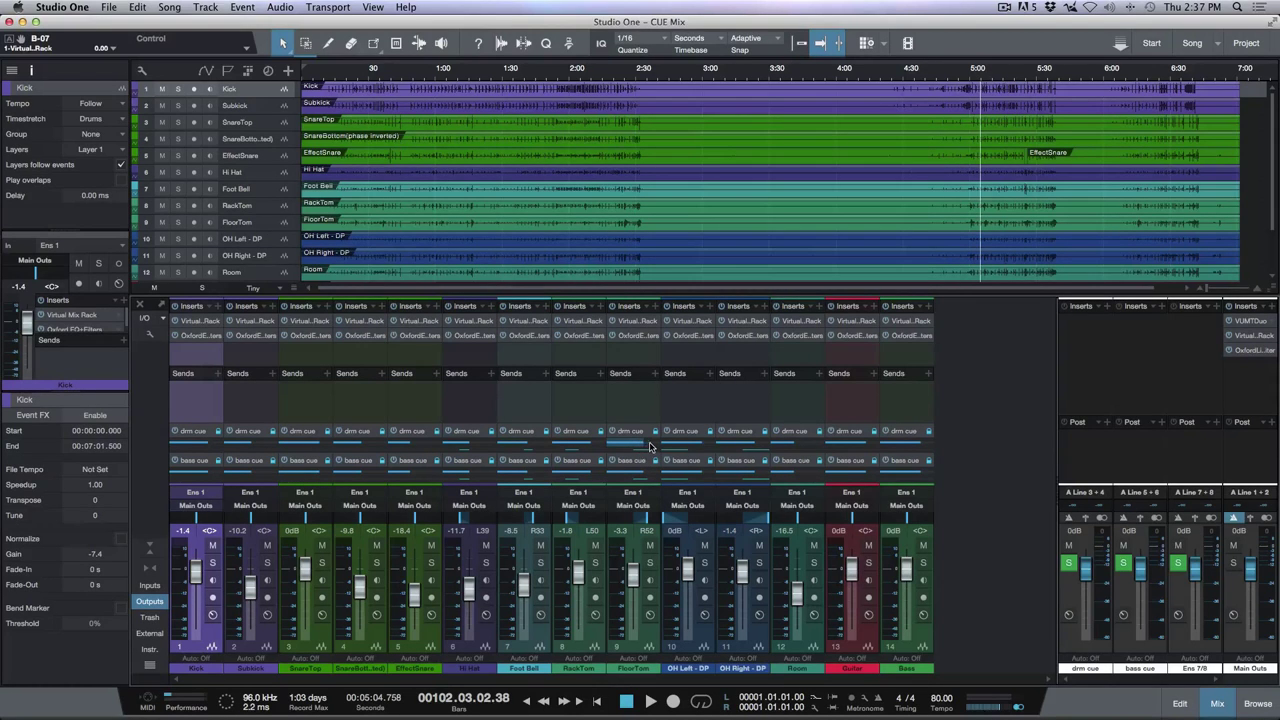
Step: Set the FloorTom fader to -5.0 dB and its pan to R45
mouse_move(659, 447)
left_click_drag(634, 580, 635, 585)
mouse_move(648, 524)
left_mouse_down()
mouse_move(615, 528)
mouse_move(657, 530)
mouse_move(620, 531)
mouse_move(644, 523)
left_mouse_up()
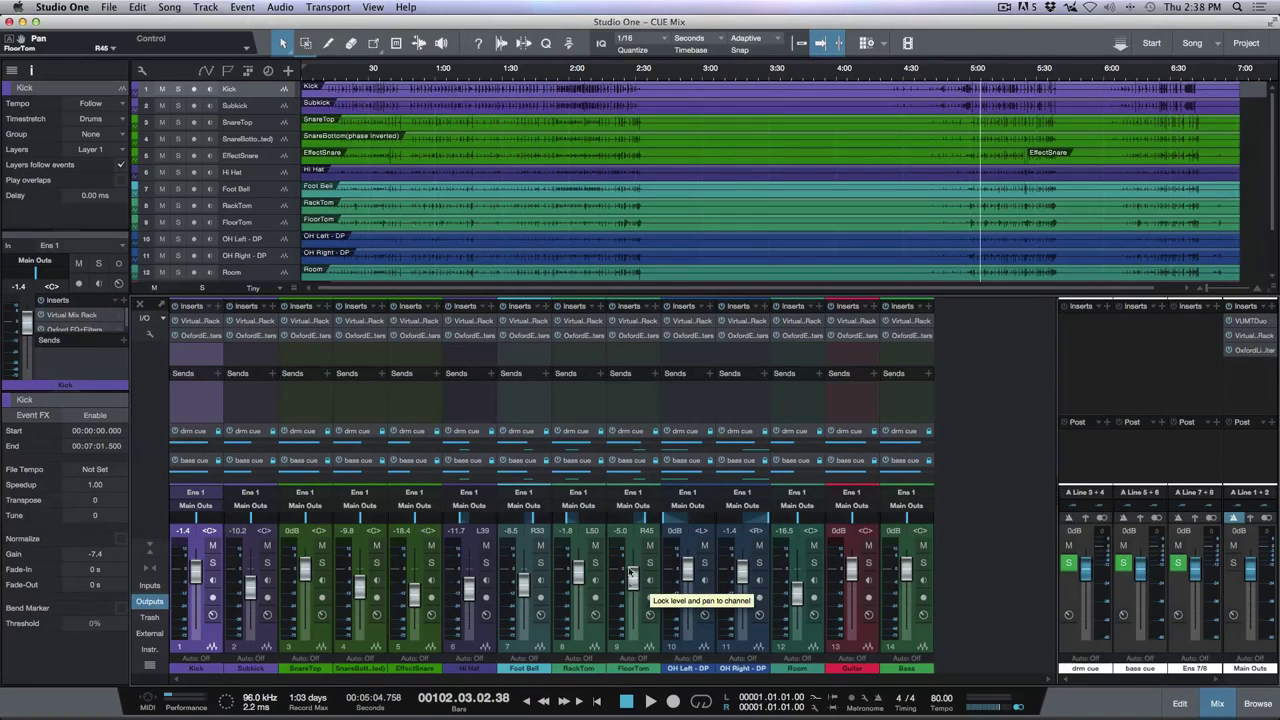
left_click_drag(632, 581, 630, 576)
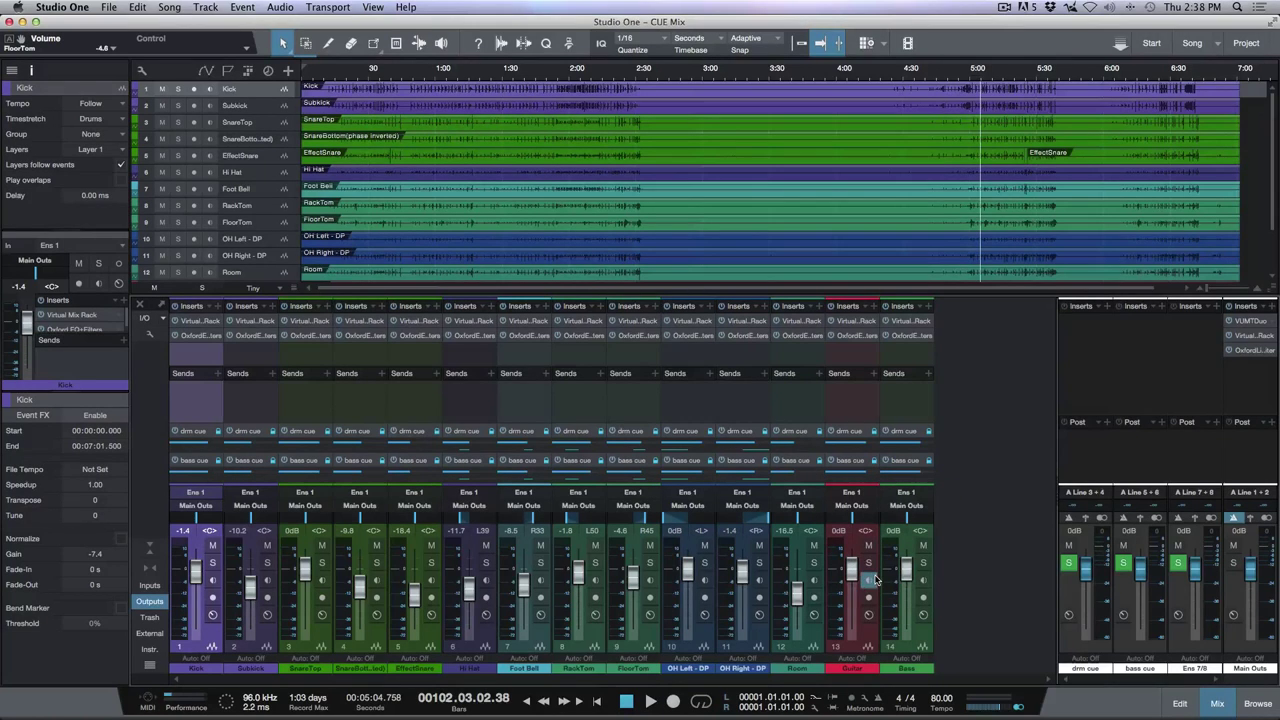
Step: Select Guitar and Bass, then drop Guitar's drm cue send to about -15.4 dB
left_click(863, 407)
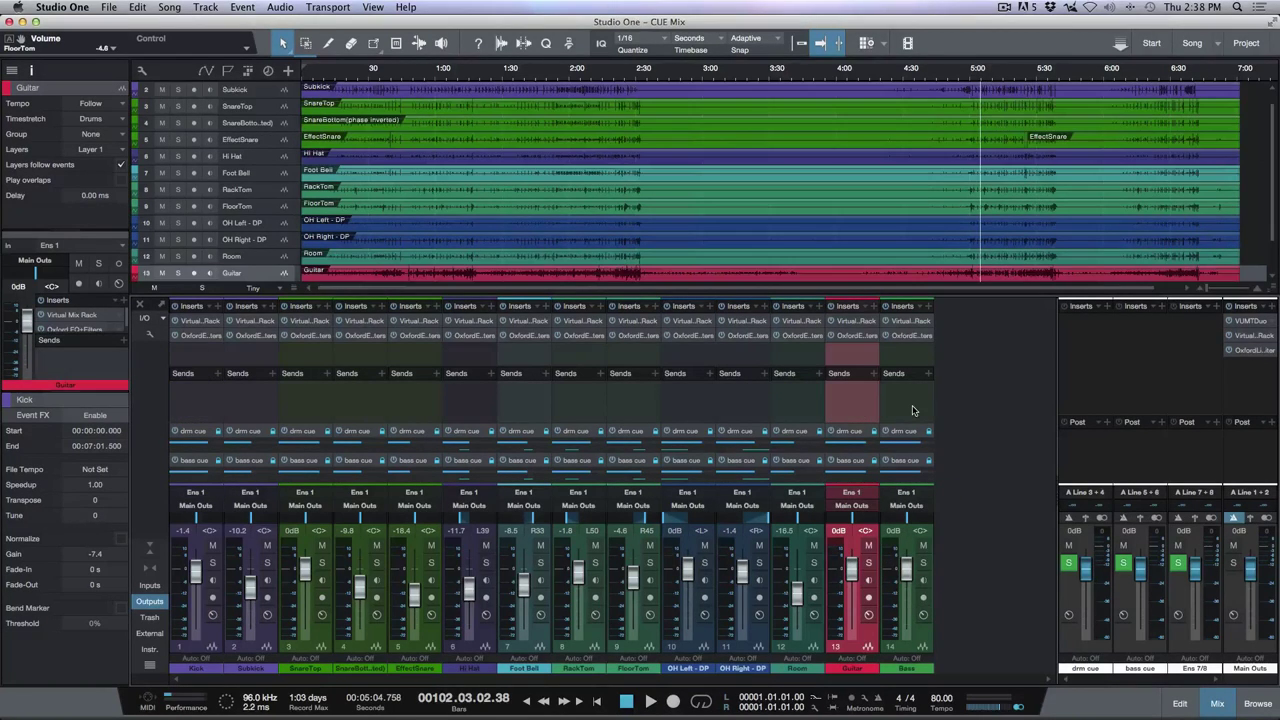
left_click(908, 410)
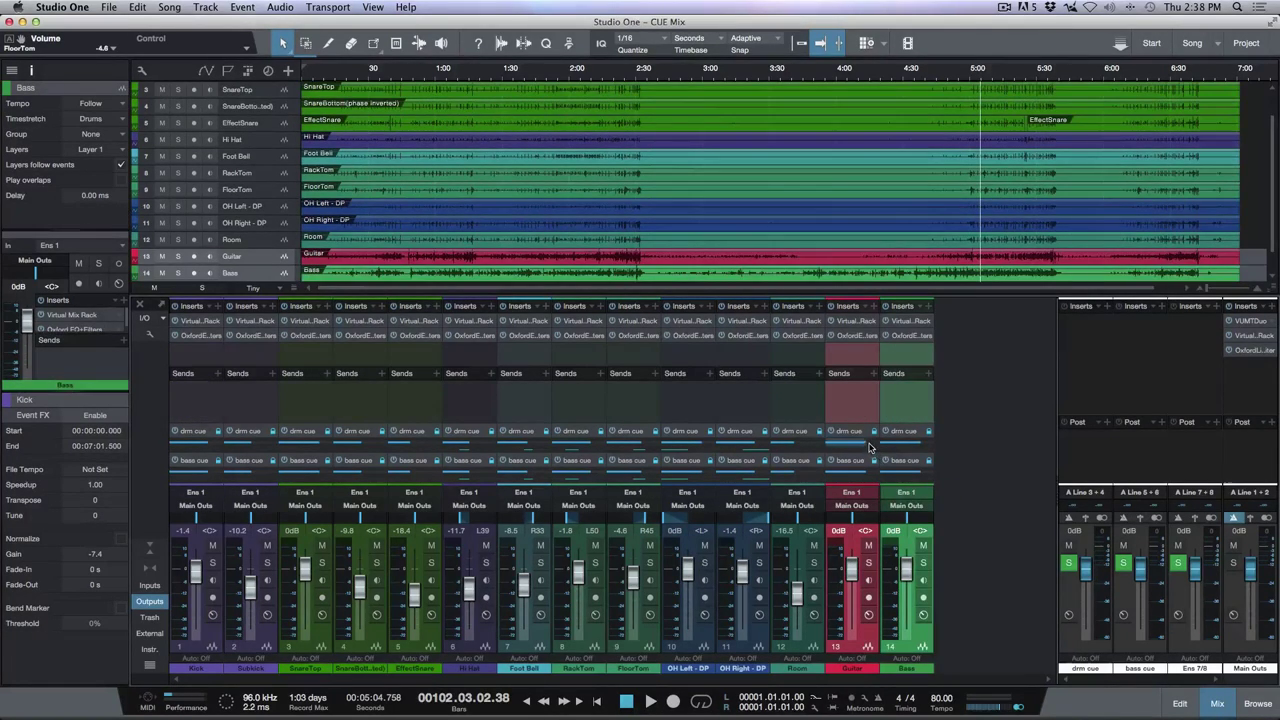
left_click_drag(866, 447, 853, 455)
Step: Drop Room's bass cue send to about -30 dB and raise Guitar's bass cue send to +1.0 dB
left_click(800, 413)
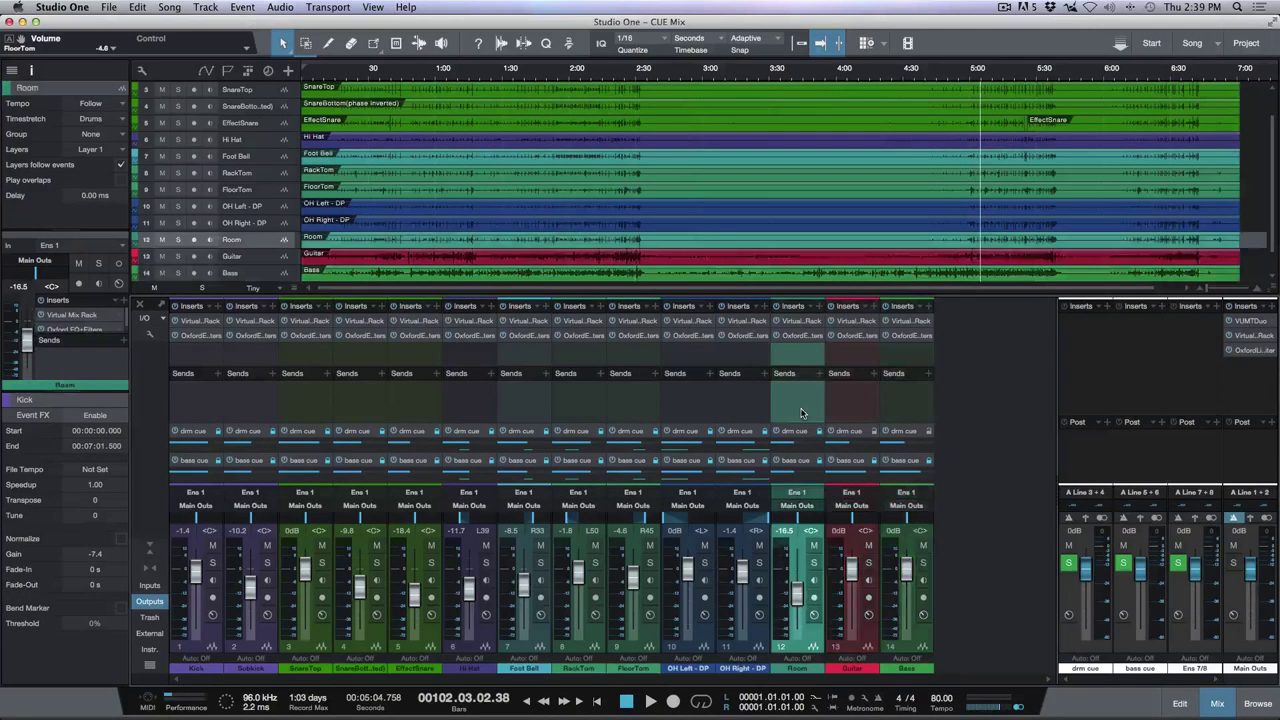
left_click(189, 409)
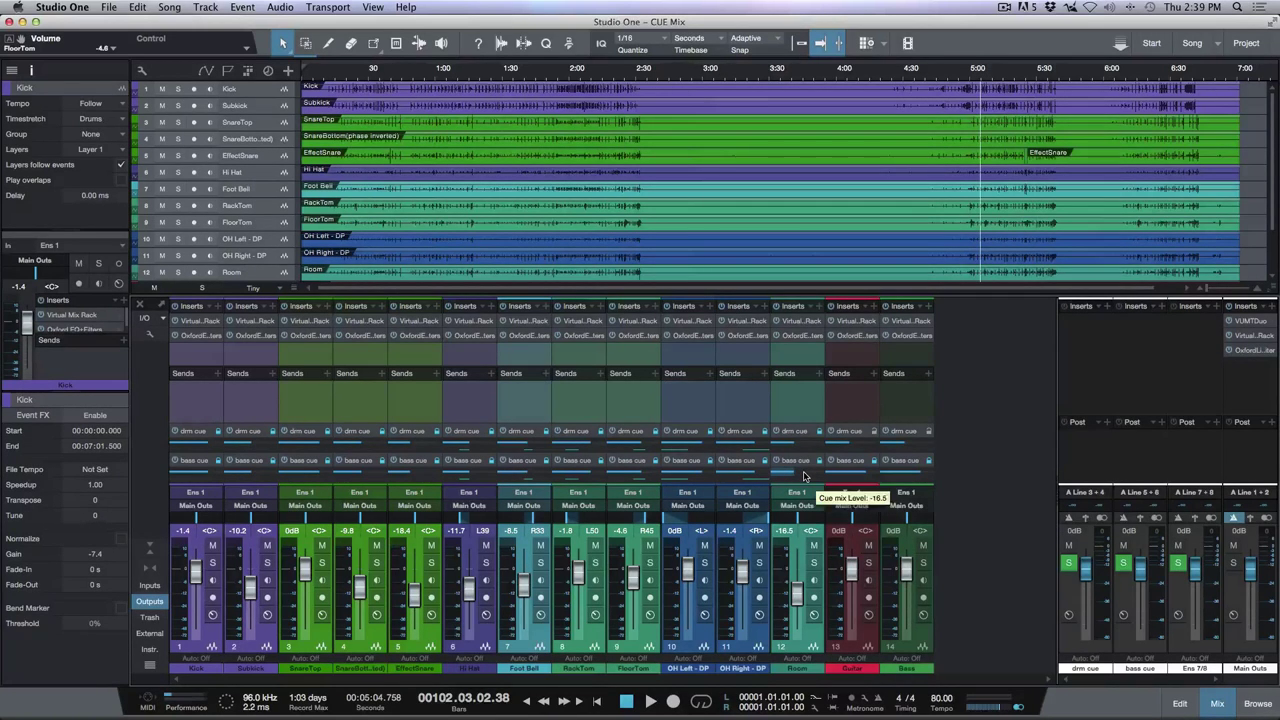
left_click_drag(803, 476, 796, 477)
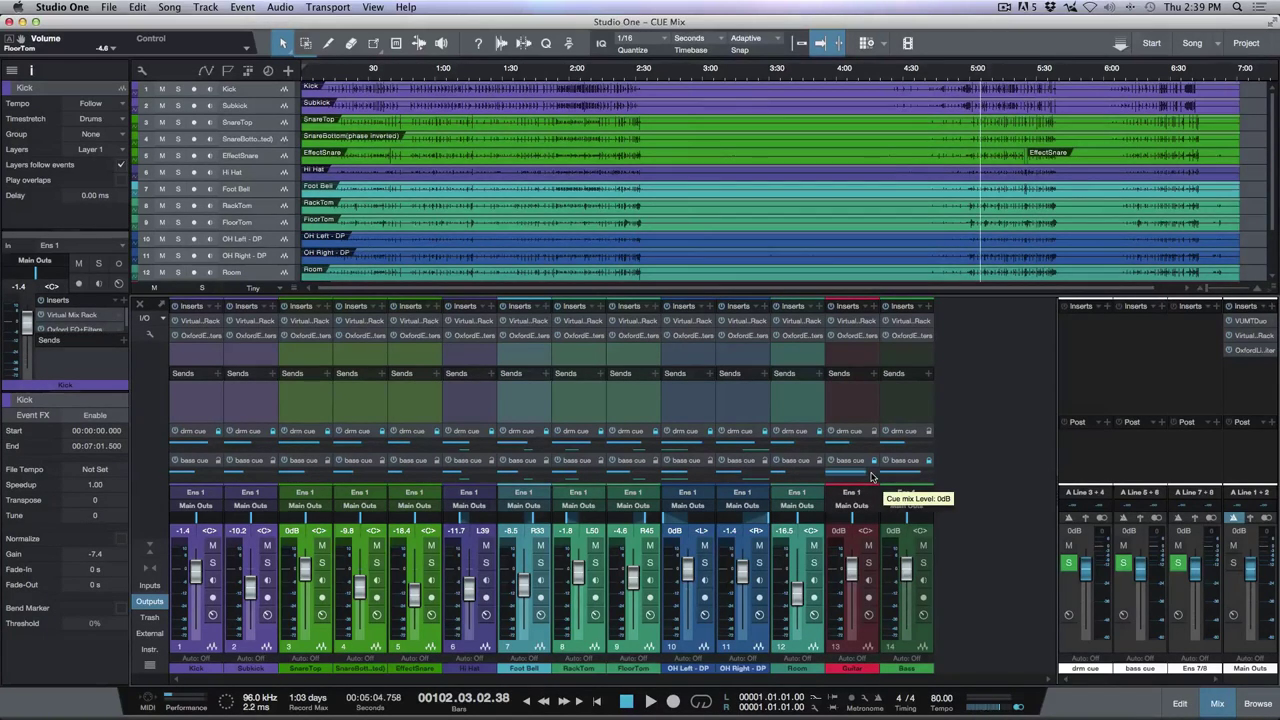
left_click_drag(871, 476, 873, 476)
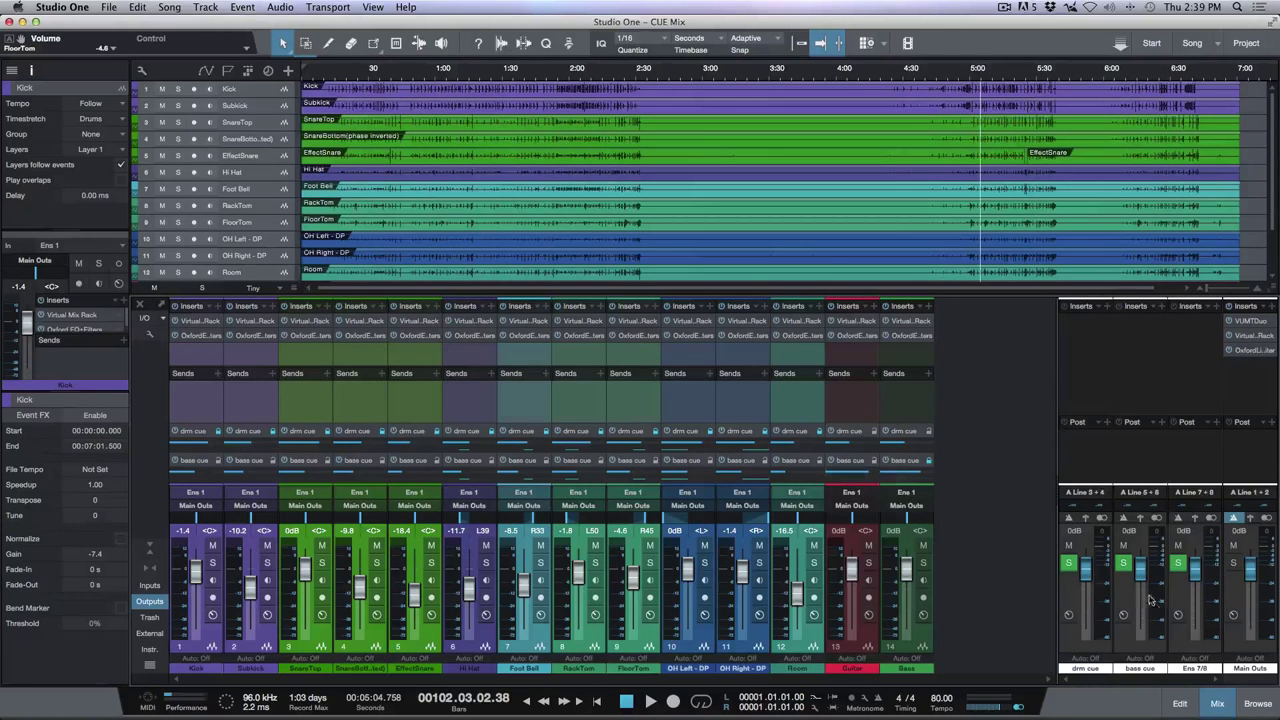
mouse_move(1160, 578)
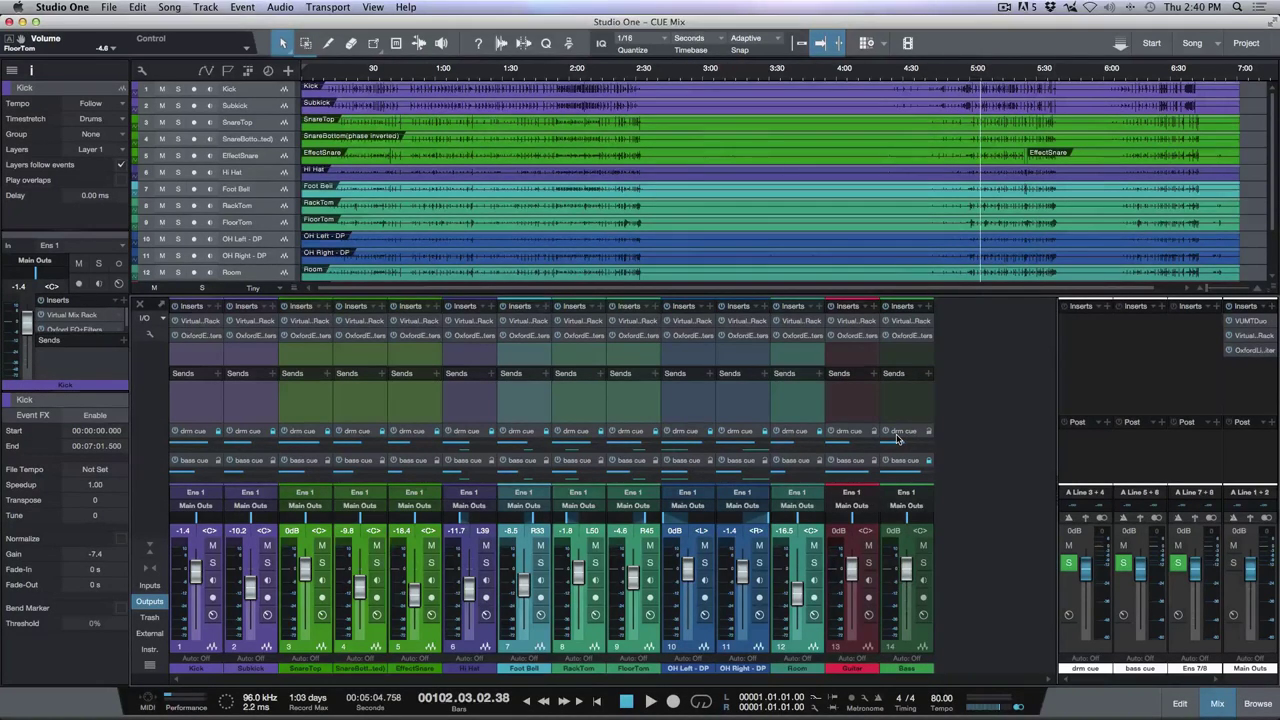
key("super+comma")
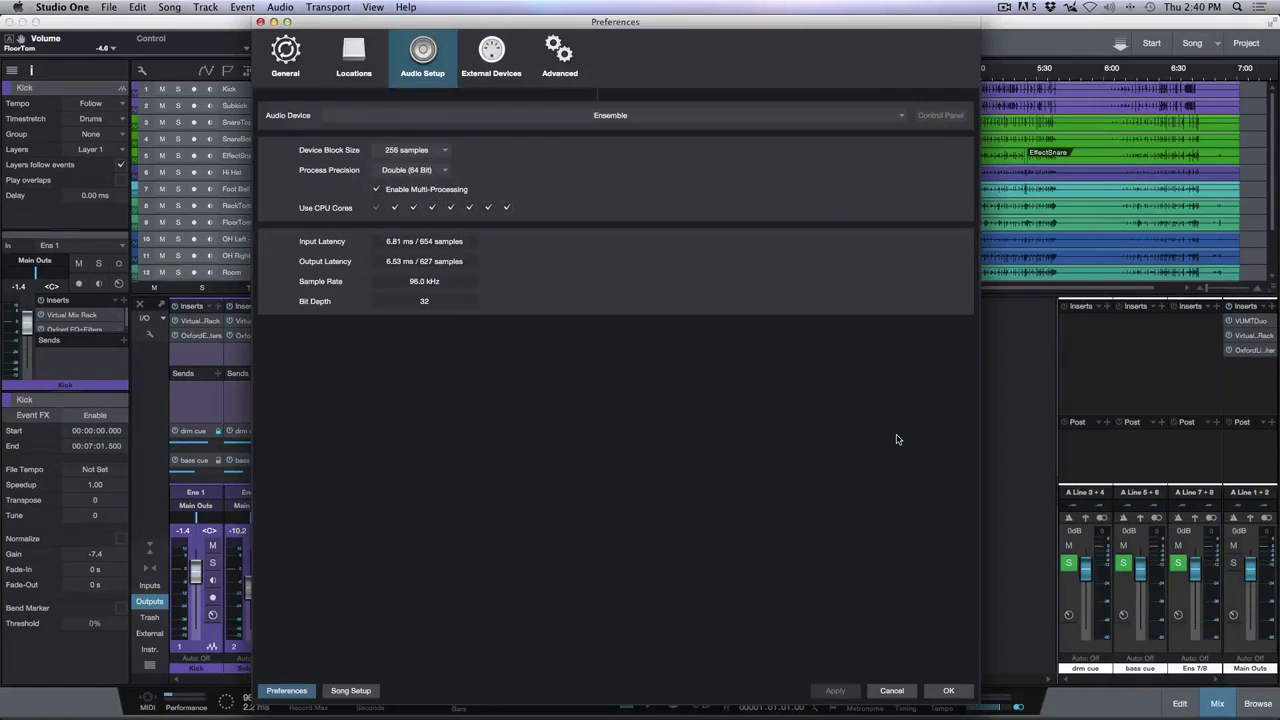
left_click(366, 692)
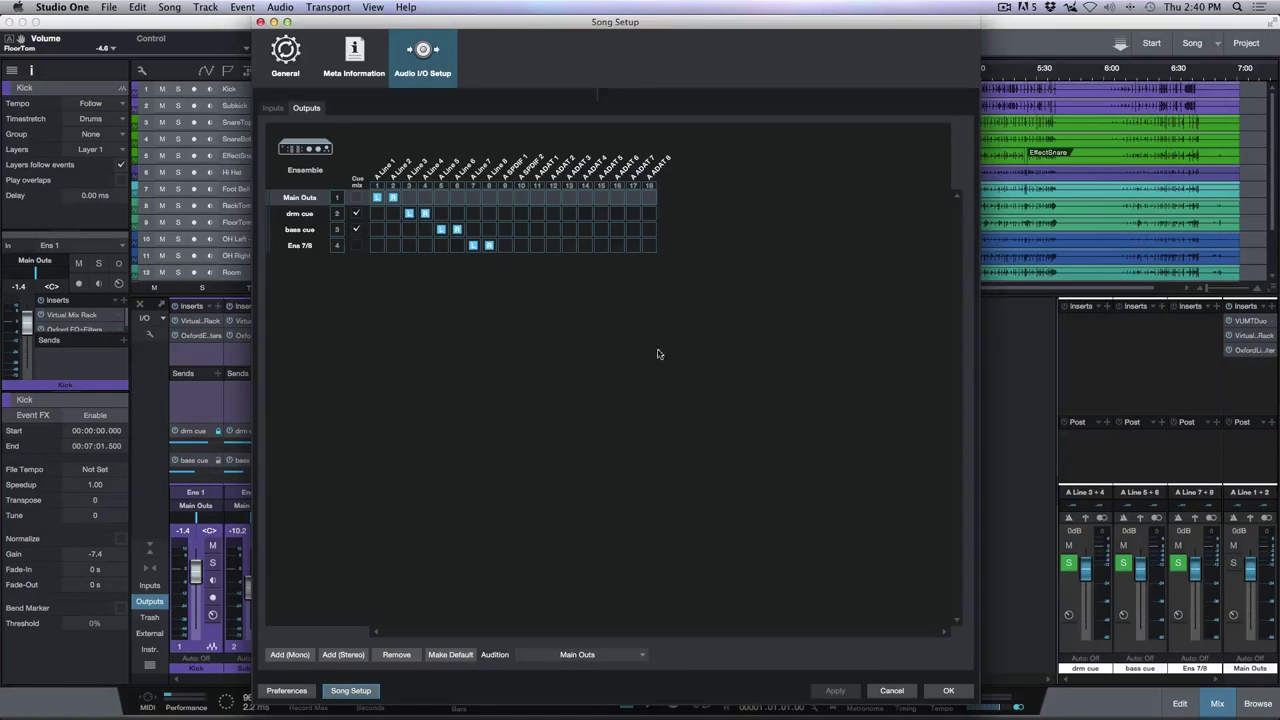
Step: Close Song Setup and turn on the metronome click for the drm cue output
left_click(948, 691)
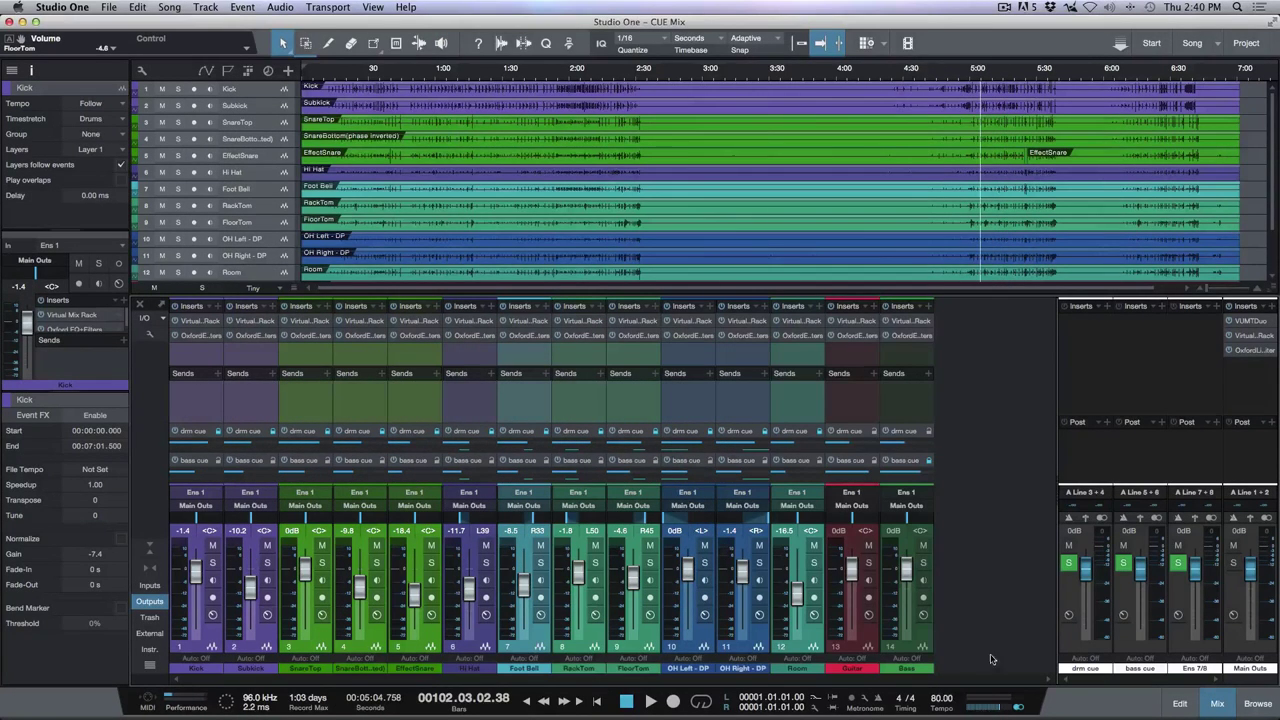
left_click(1101, 518)
left_click(1070, 518)
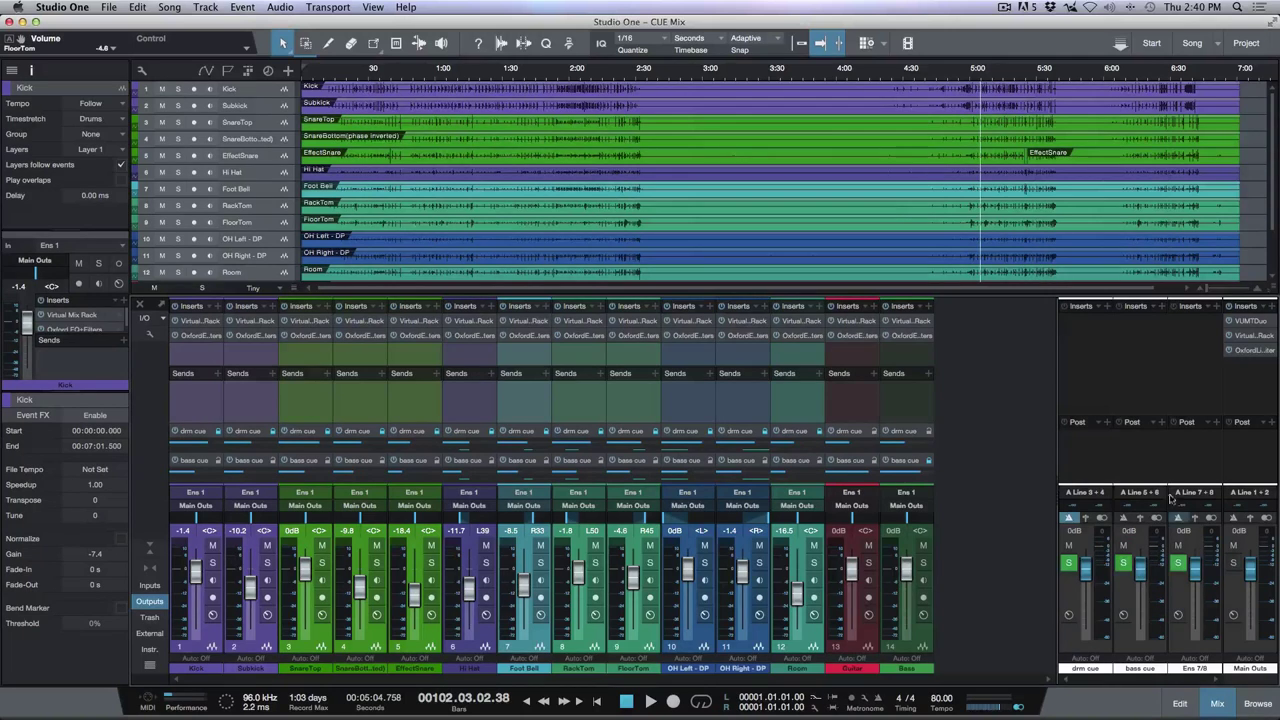
Step: Enable the metronome on the bass cue (A Line 5+6) output strip
left_click(1124, 519)
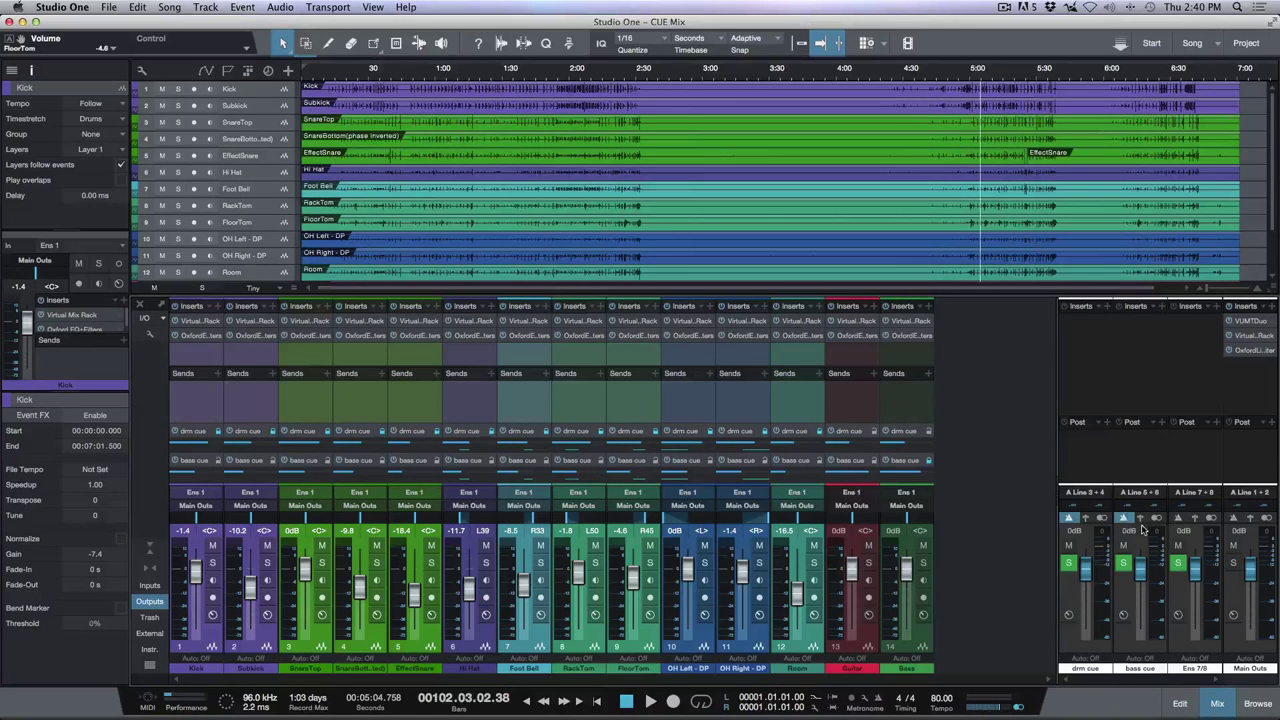